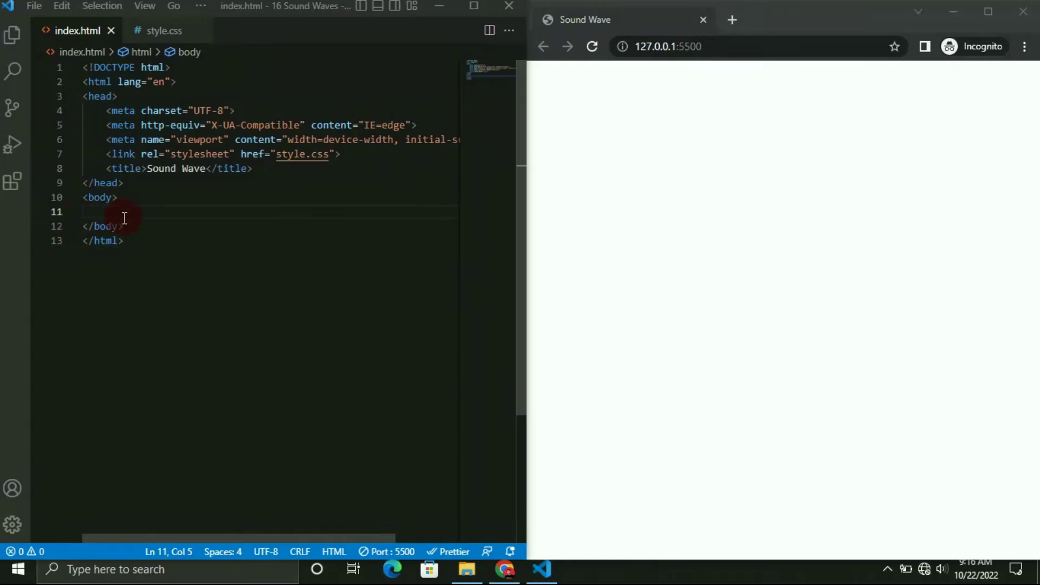
- Expand div.wave*10 inside the body to create ten wave divs, then move to style.css
click(125, 219)
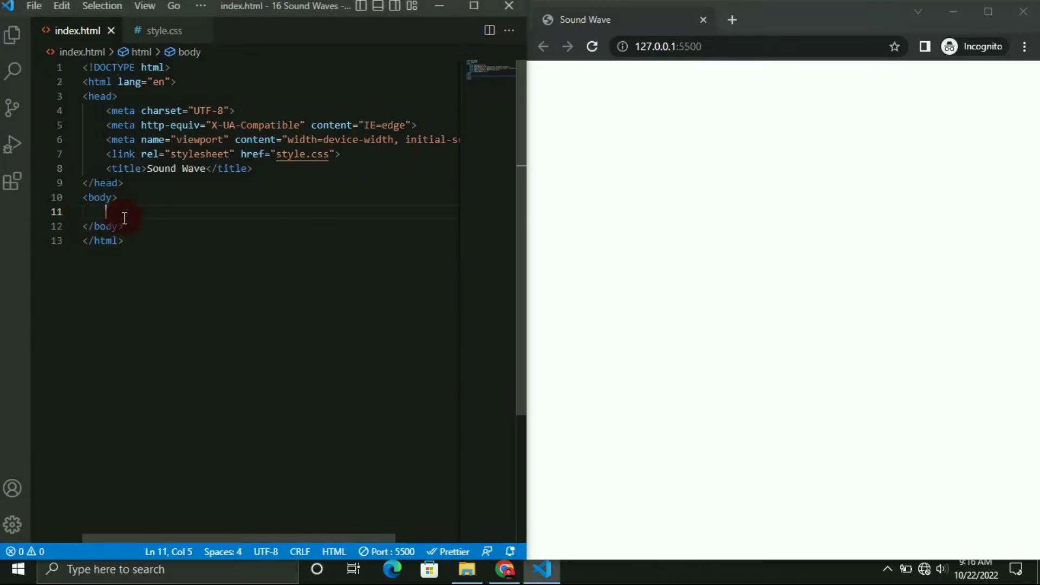
text(div.wave*10)
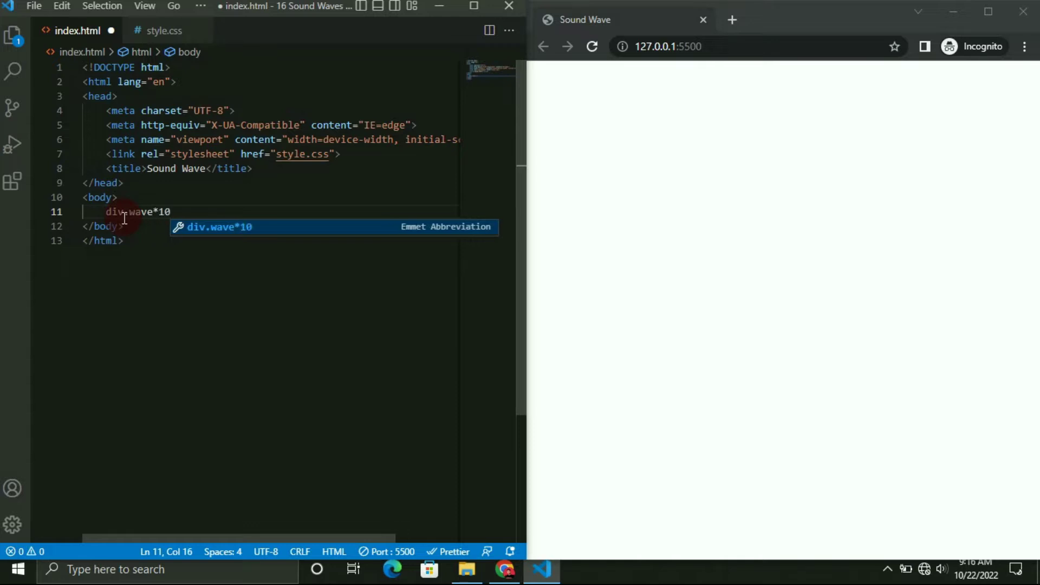
key(Tab)
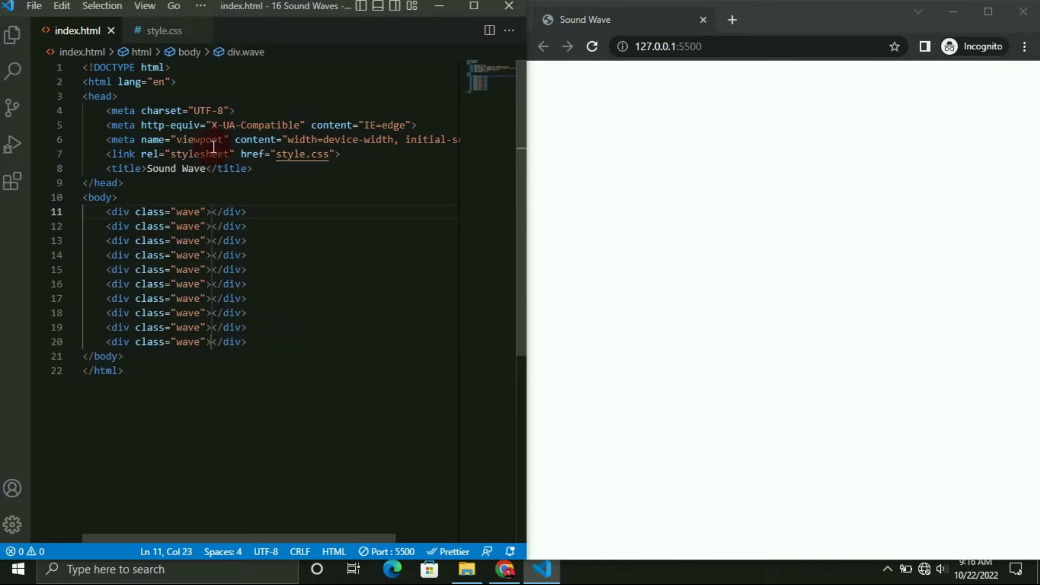
click(168, 32)
text(padding)
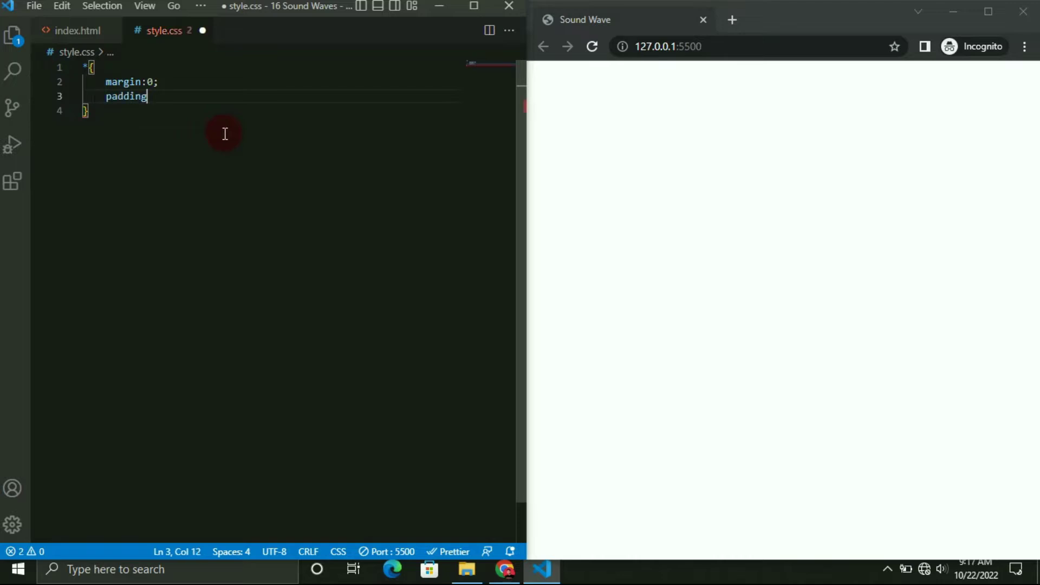
text(:0;     box-si)
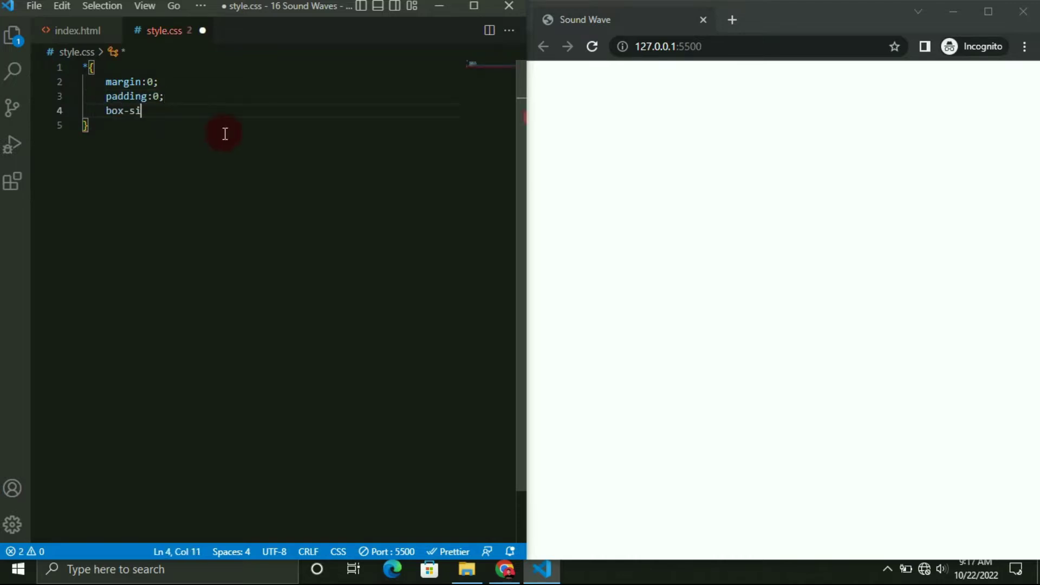
text(zing:border-box;)
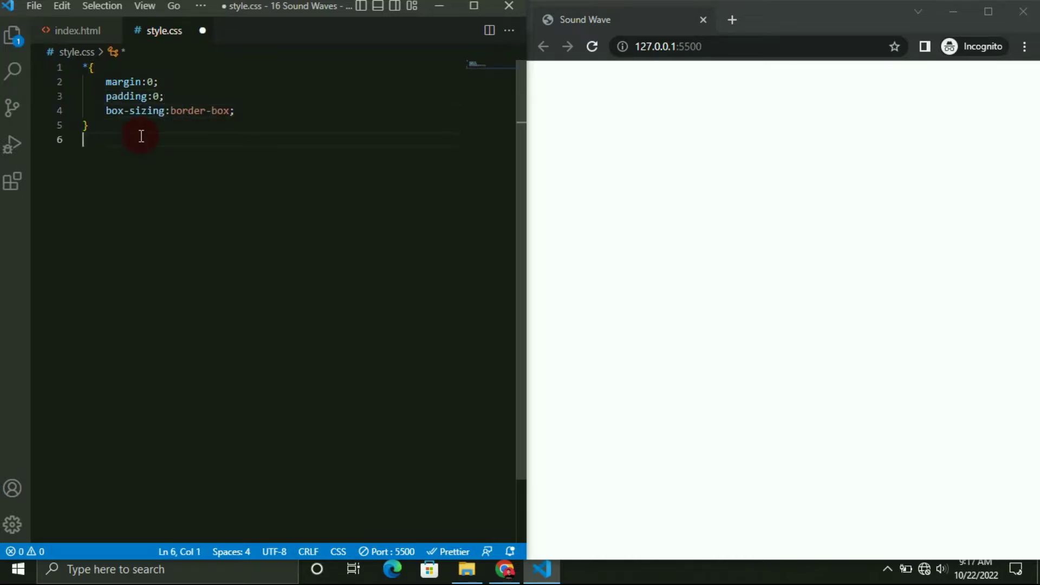
text( } body{)
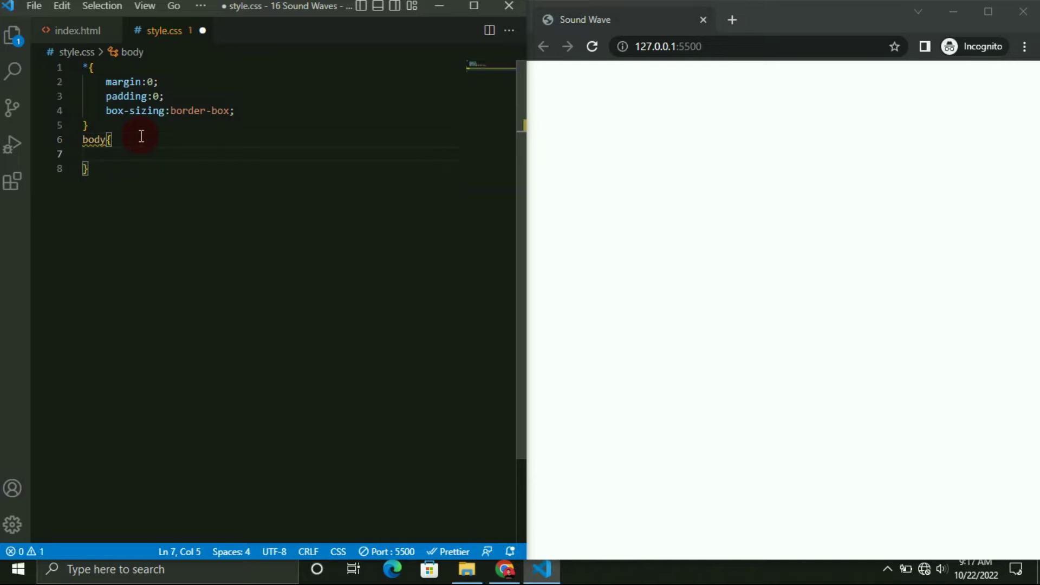
text(     background-color: black;)
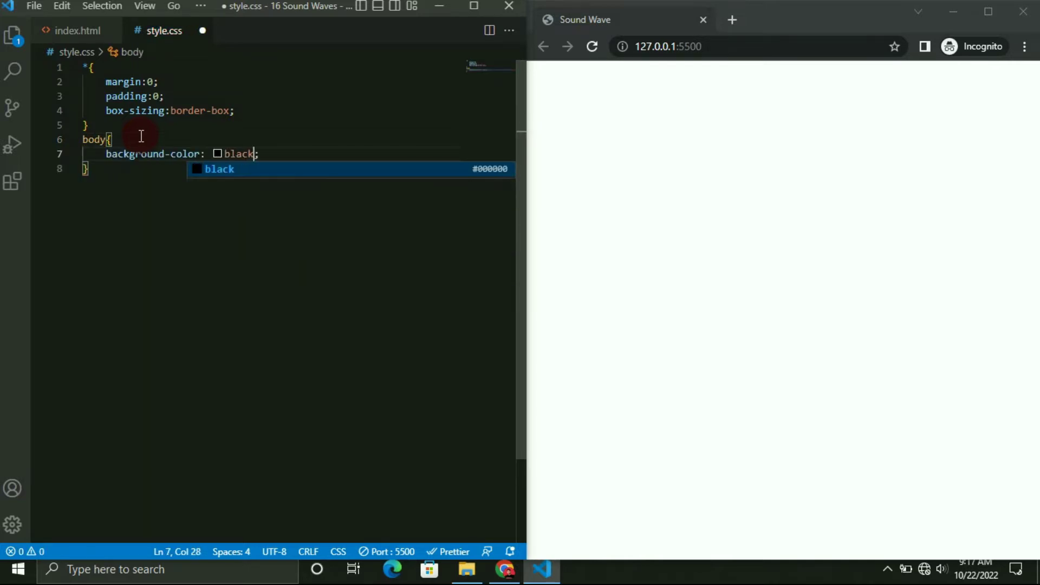
- Add a * reset and a body rule: black background, display flex, centred content, height 100vh; save
key(ctrl+s)
key(Return)
text(display: f)
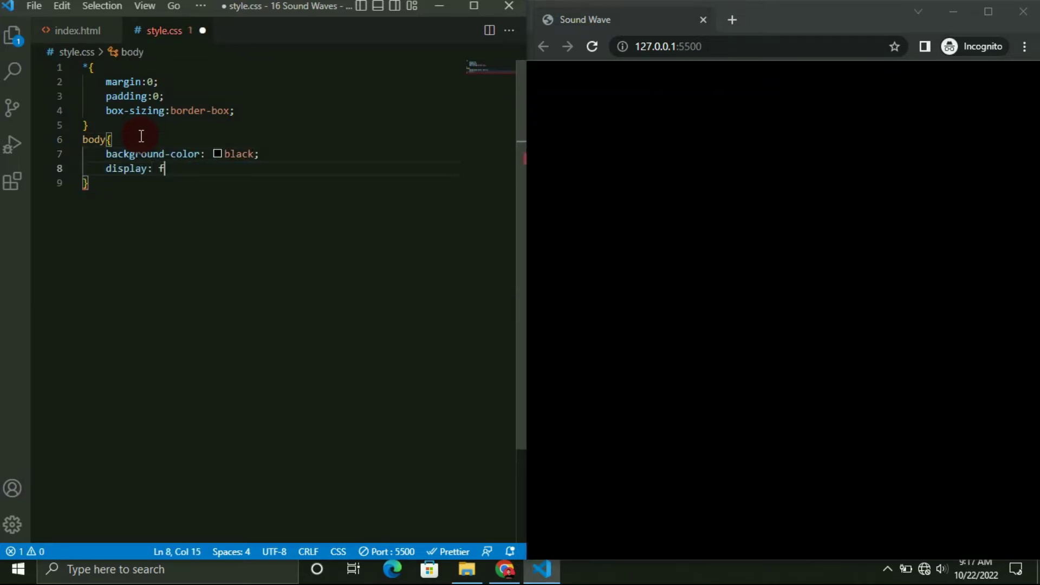
text(lex; just)
text(ify-content: cen)
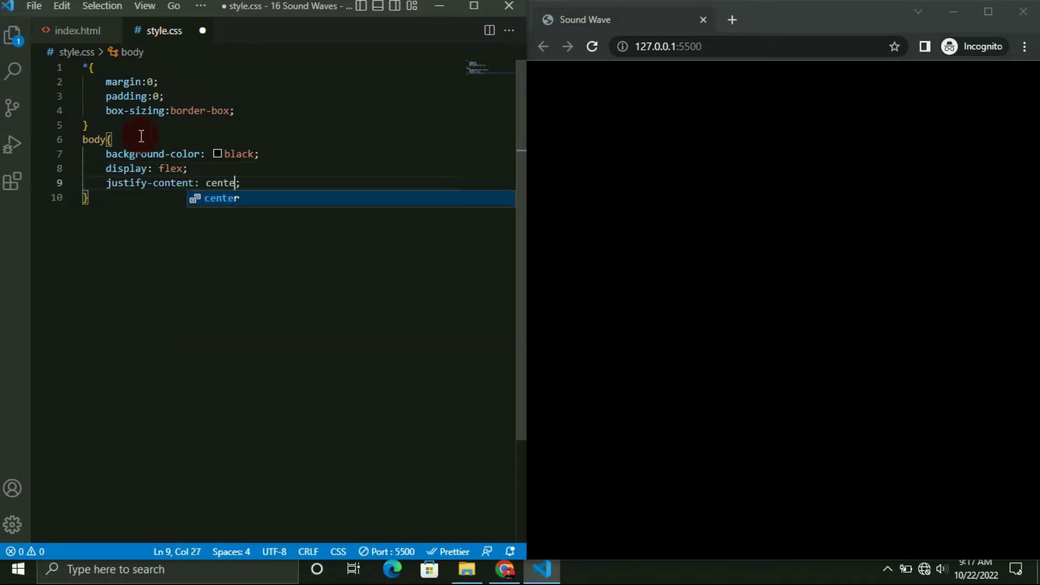
text(ter;)
key(Return)
text(align-items: center;)
key(Return)
text(h)
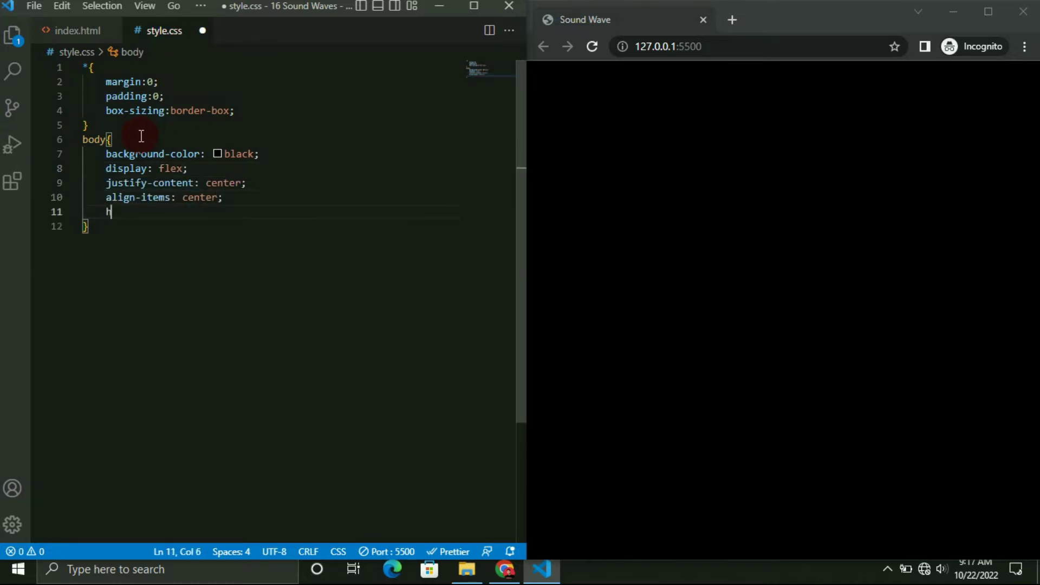
text(t: 100vh;)
key(ctrl+s)
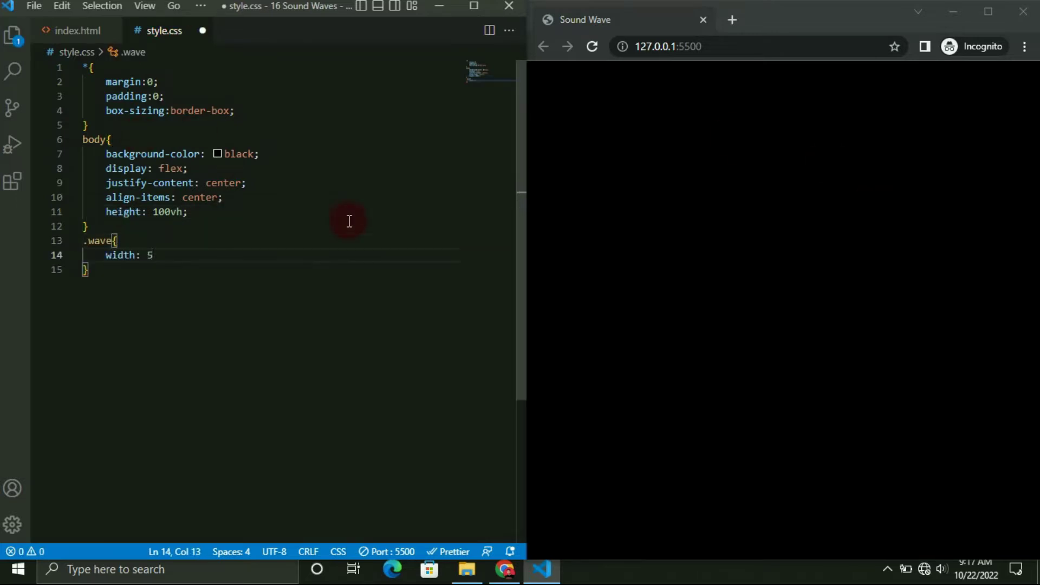
text(px;)
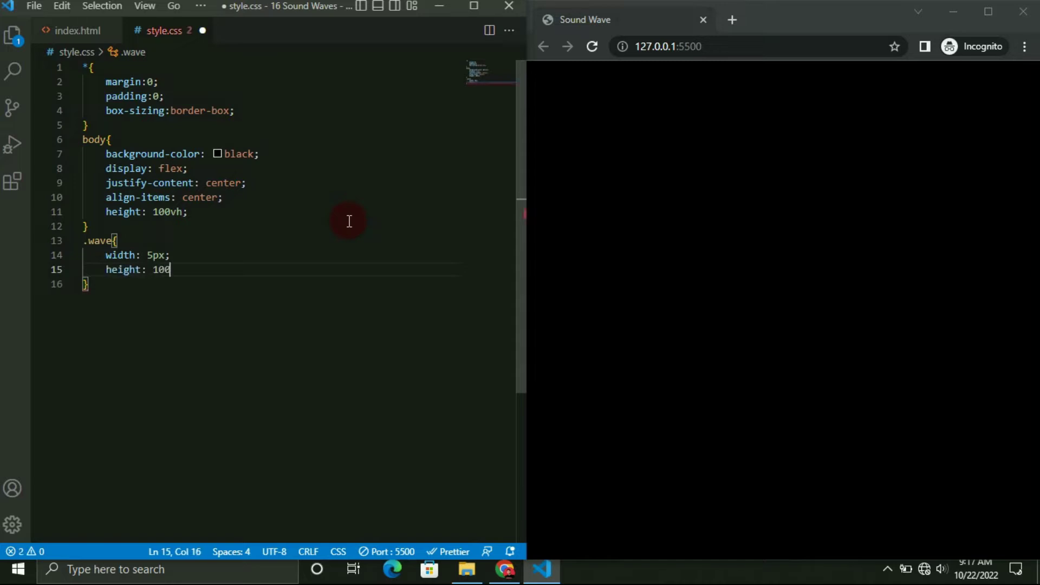
text(back)
- Style .wave as 5px-wide, 100px-tall white bars with 10px margins and save
key(Return)
text(whi)
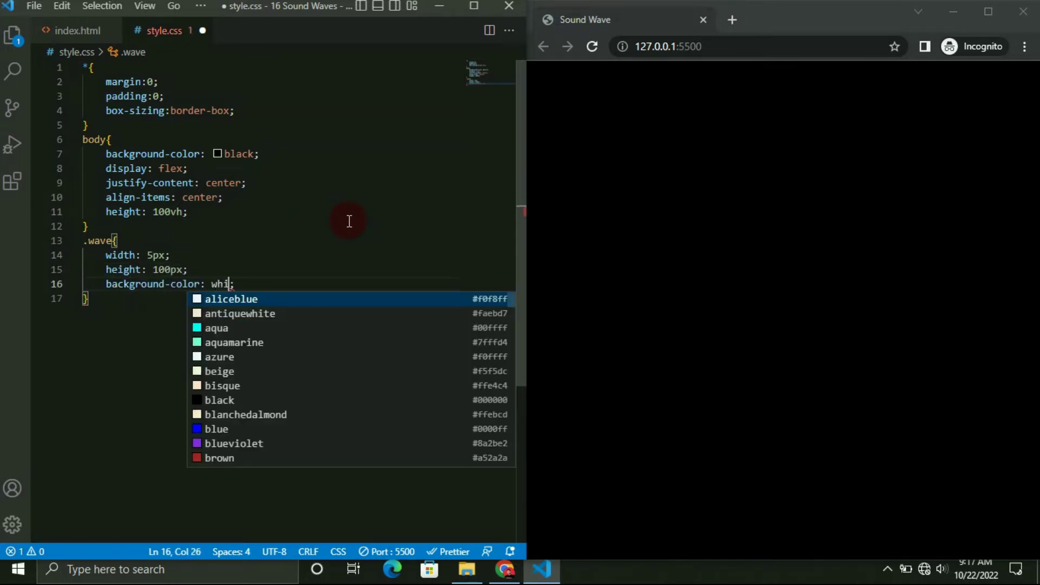
text(te;)
key(ctrl+s)
key(End)
key(Return)
text(margin)
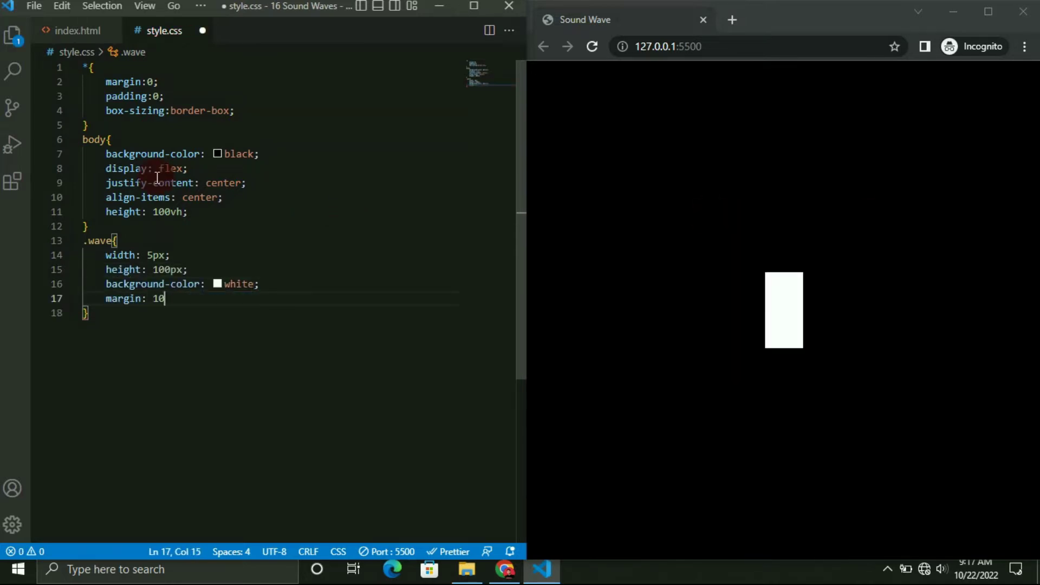
text(px;)
key(ctrl+s)
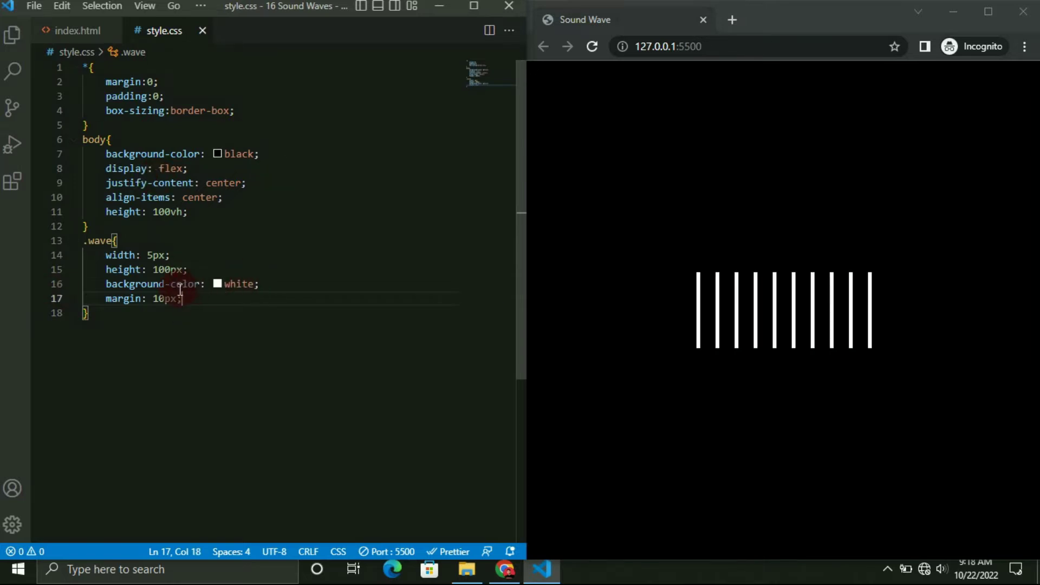
- Change background-color to the background shorthand in the .wave rule
double_click(180, 285)
key(BackSpace)
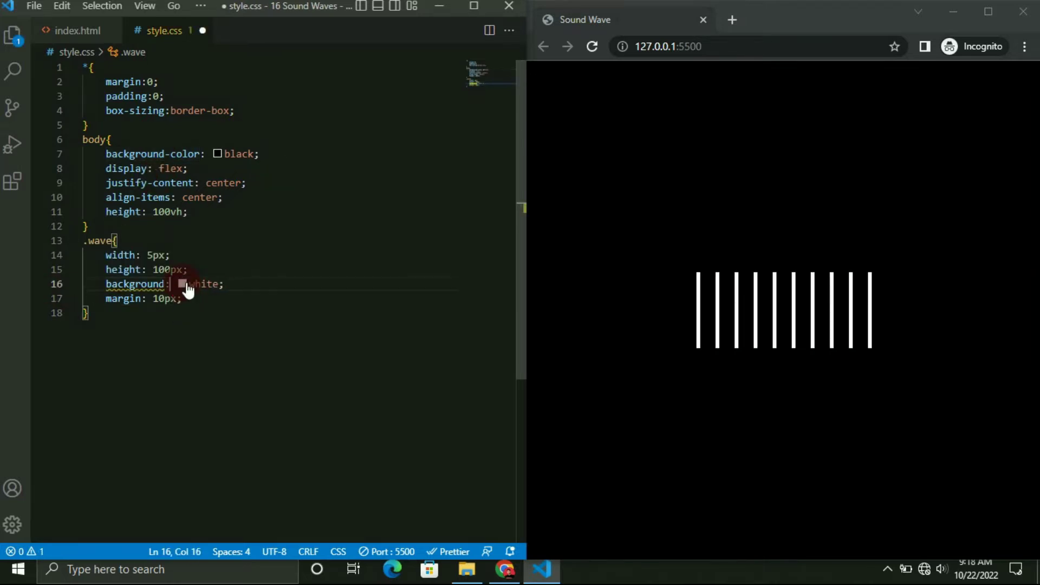
text(linear)
- Set the .wave background to linear-gradient(50deg, purple, white) and add animation: wave 1s infinite
key(Return)
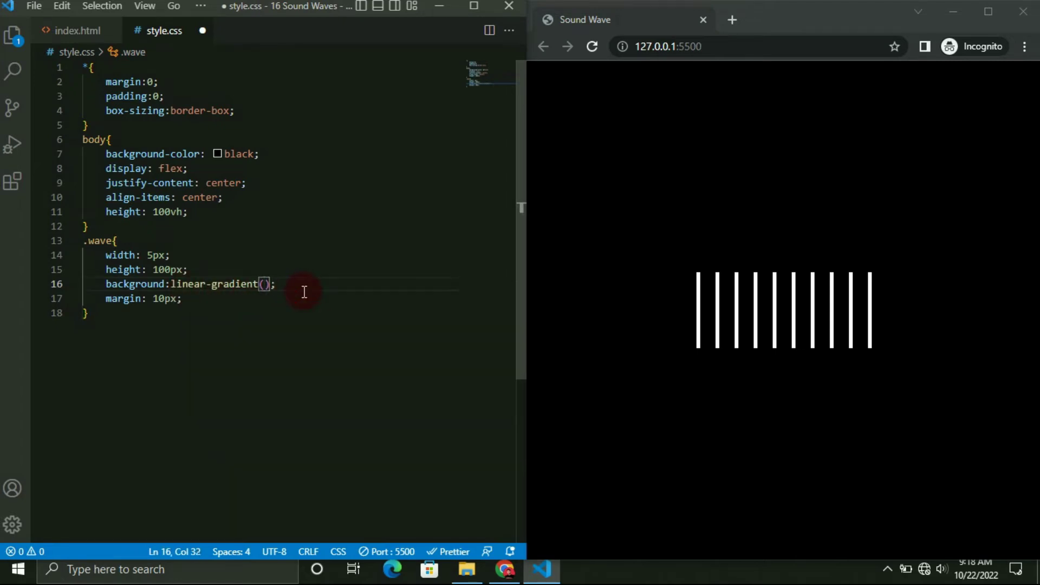
text(purple, )
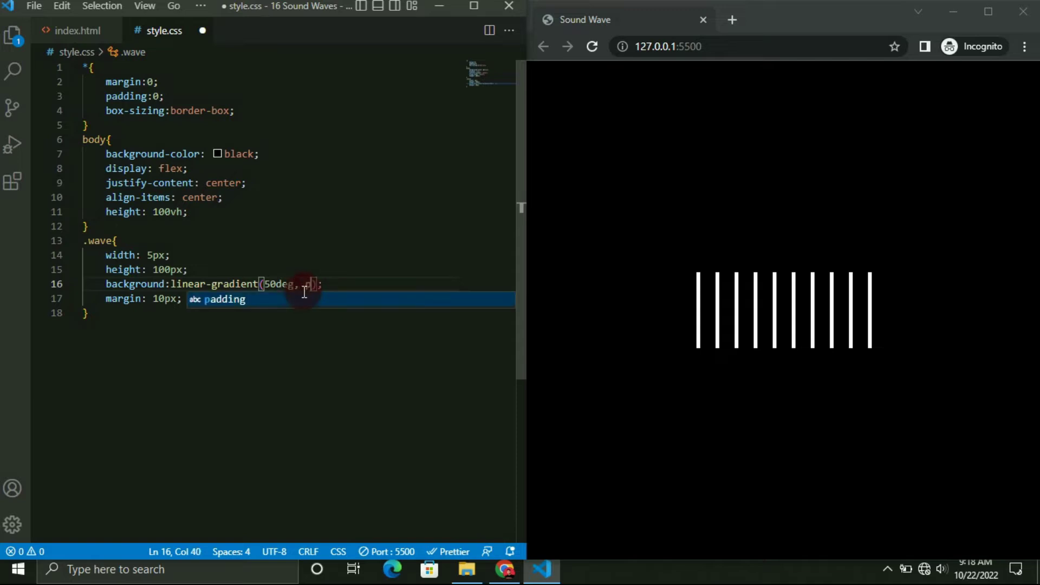
text(white)
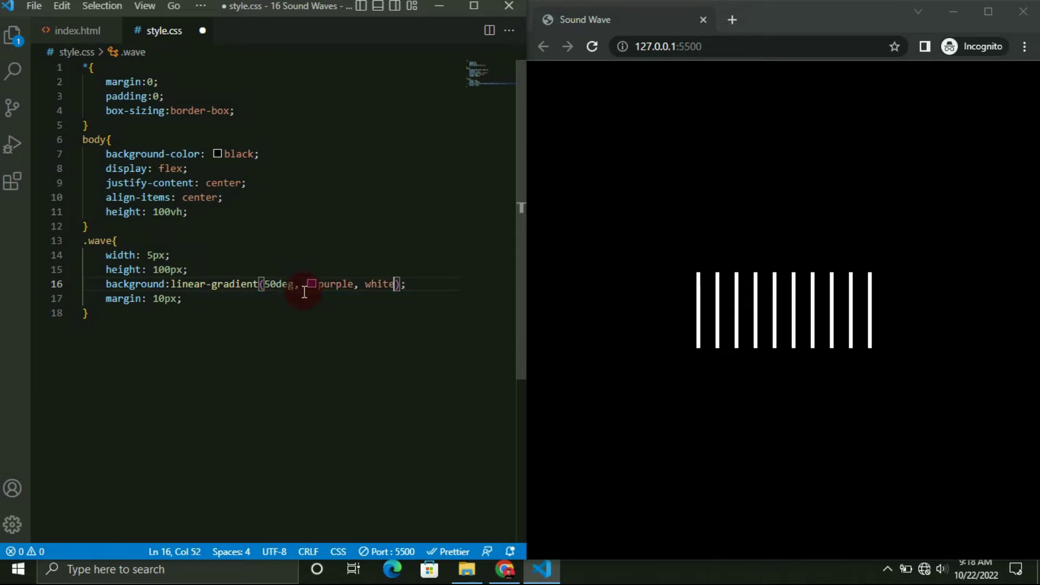
key(ctrl+s)
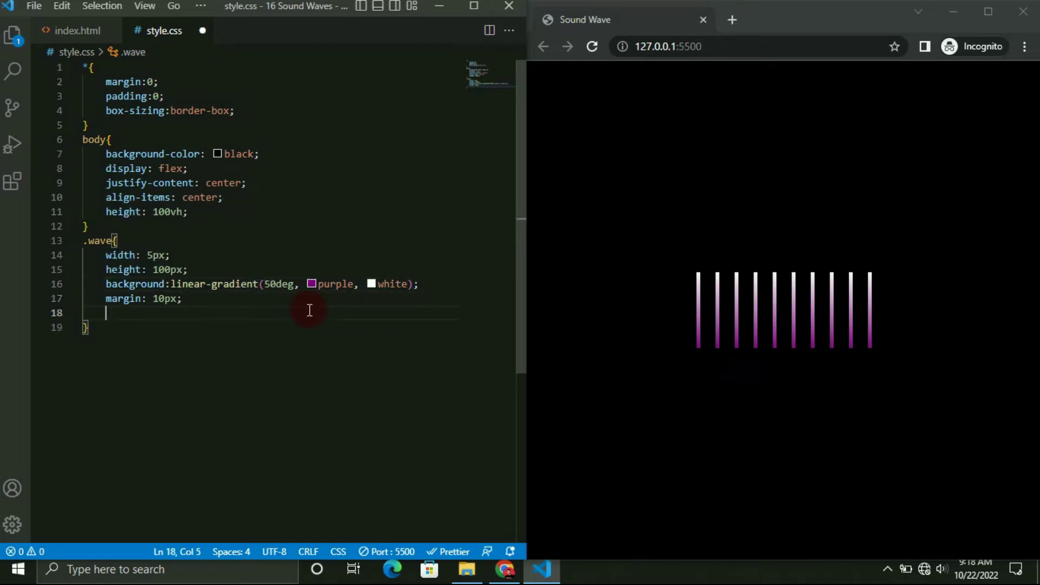
text(animati)
key(Return)
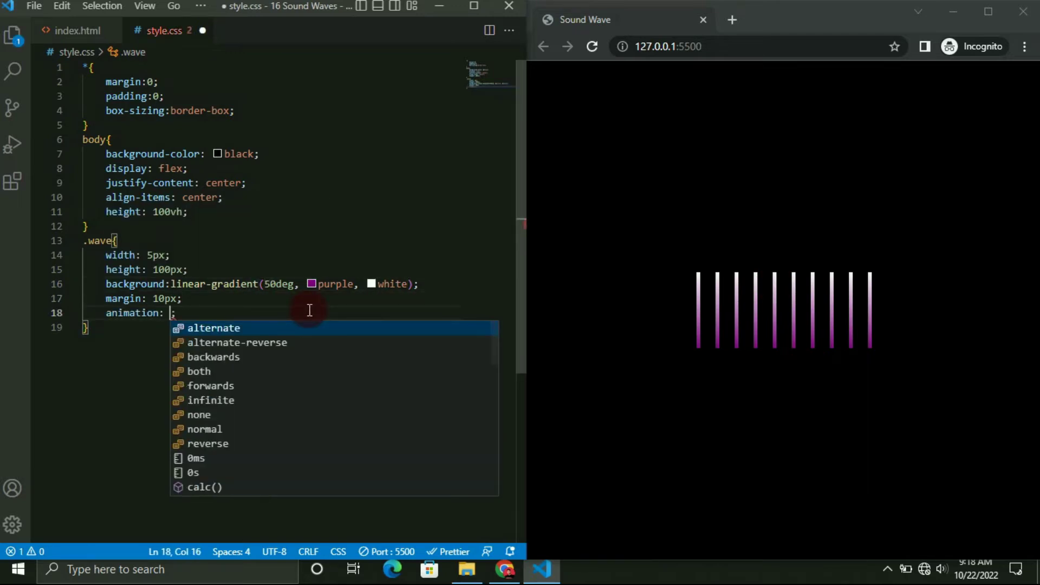
text(ave 1s infi)
key(Return)
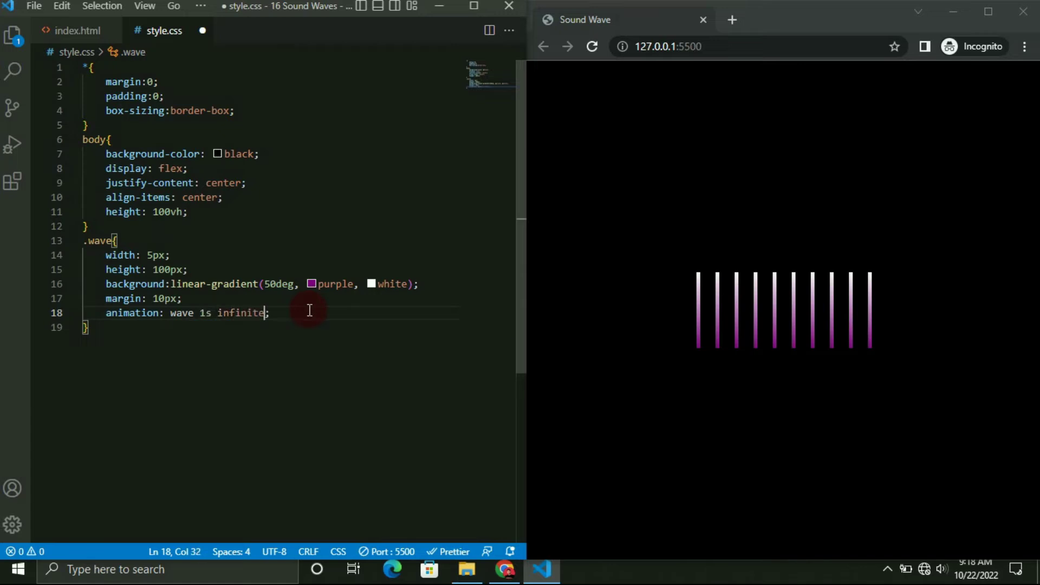
text(linear)
key(Escape)
key(Down)
key(Return)
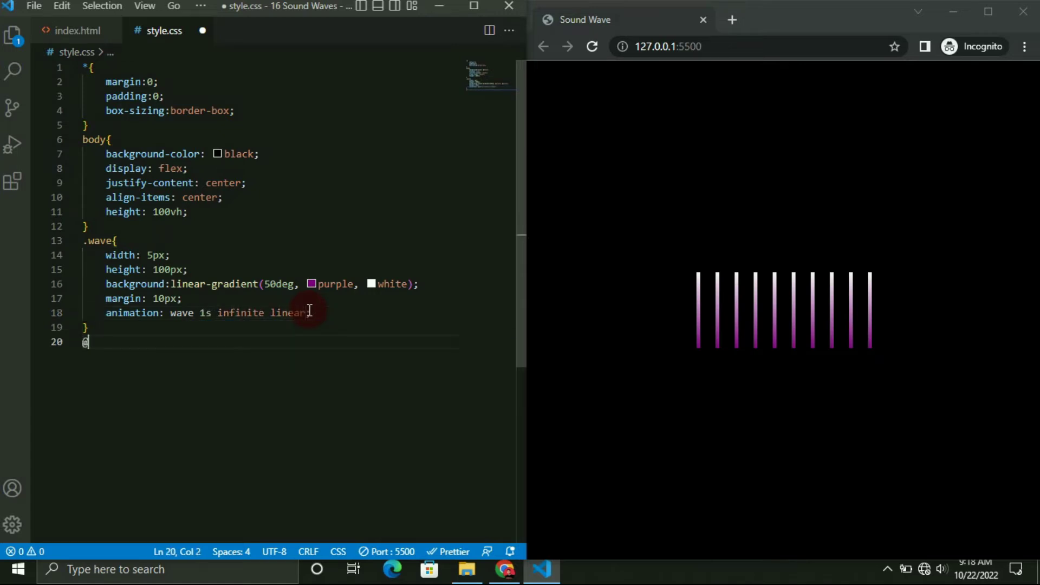
text(ke)
key(Return)
text(0%{)
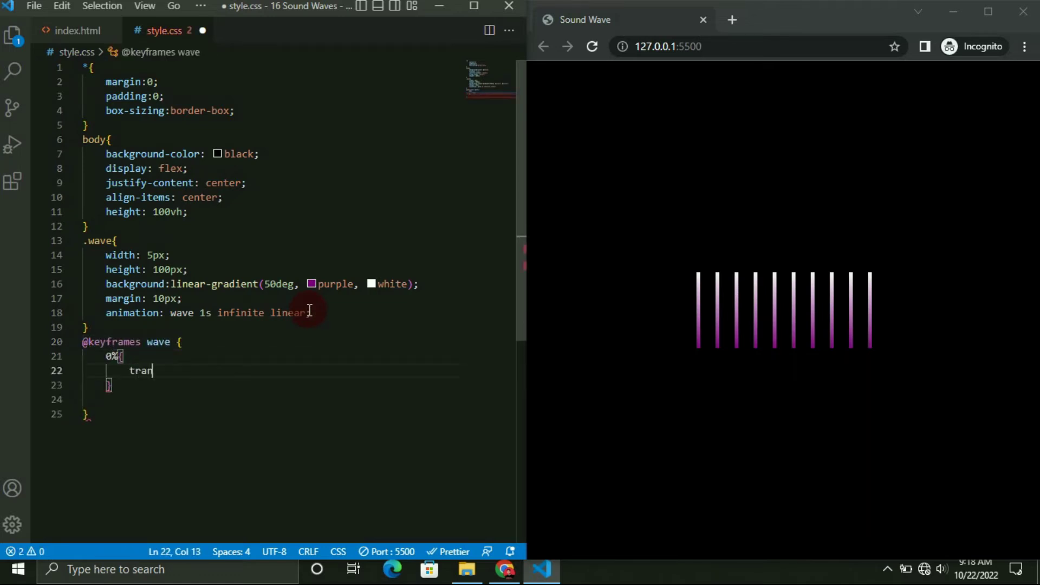
text(s)
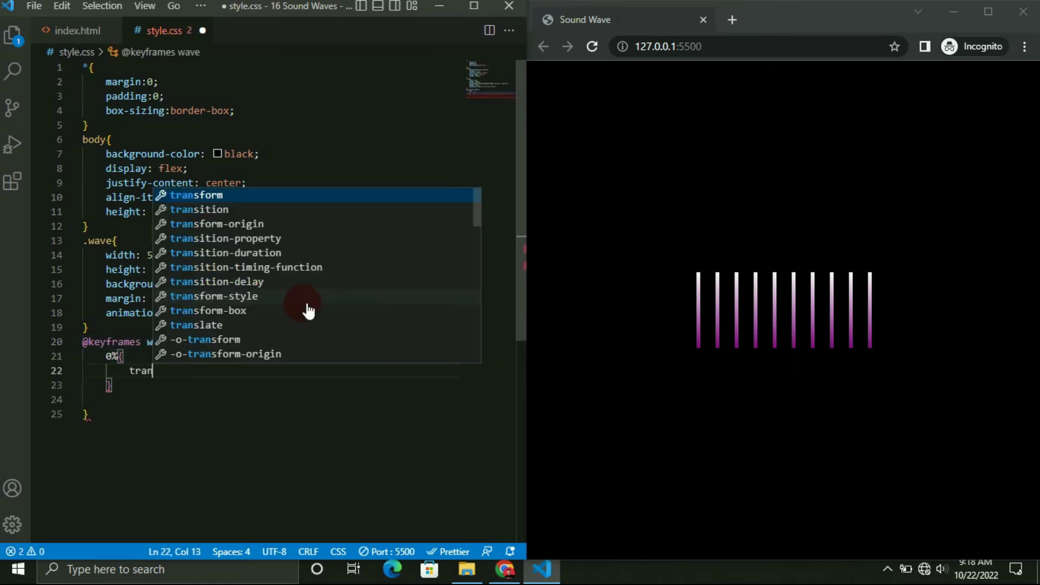
key(Return)
text(ca)
key(Return)
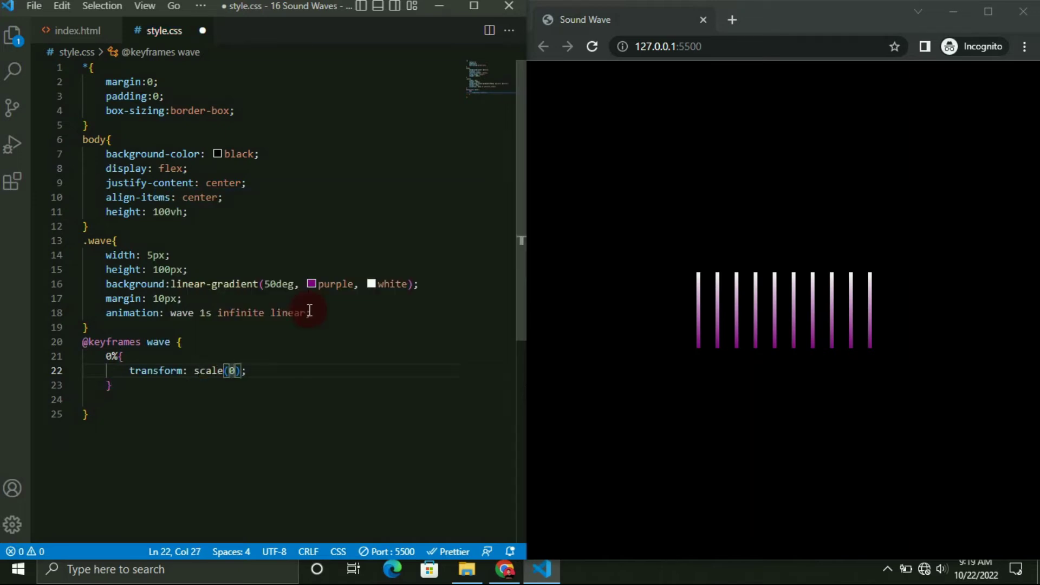
key(ctrl+s)
- Add 50% scale(1) and 100% scale(0) keyframes so the bars pulse, and save
click(153, 390)
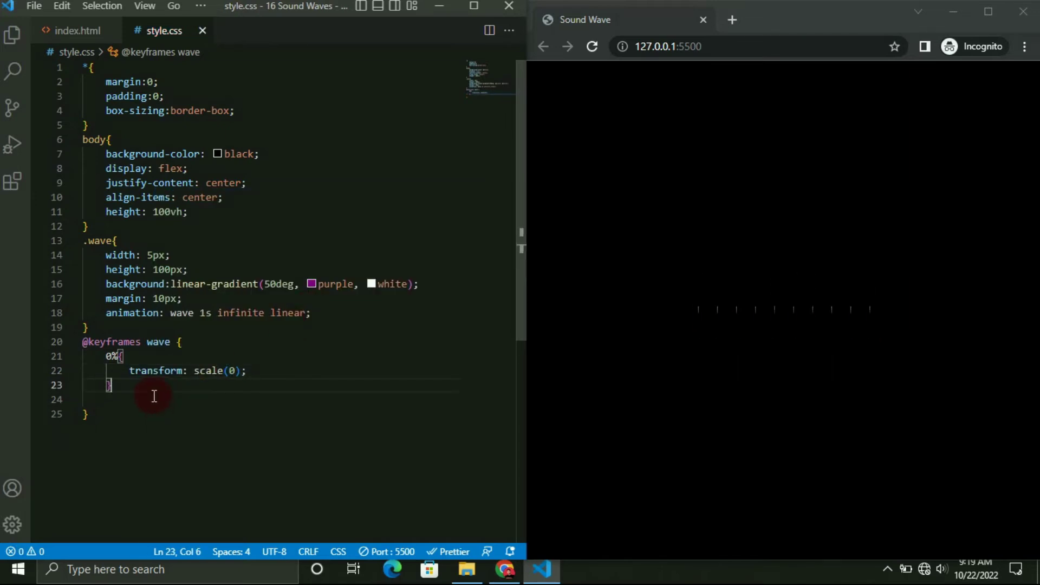
key(Return)
text({)
key(Return)
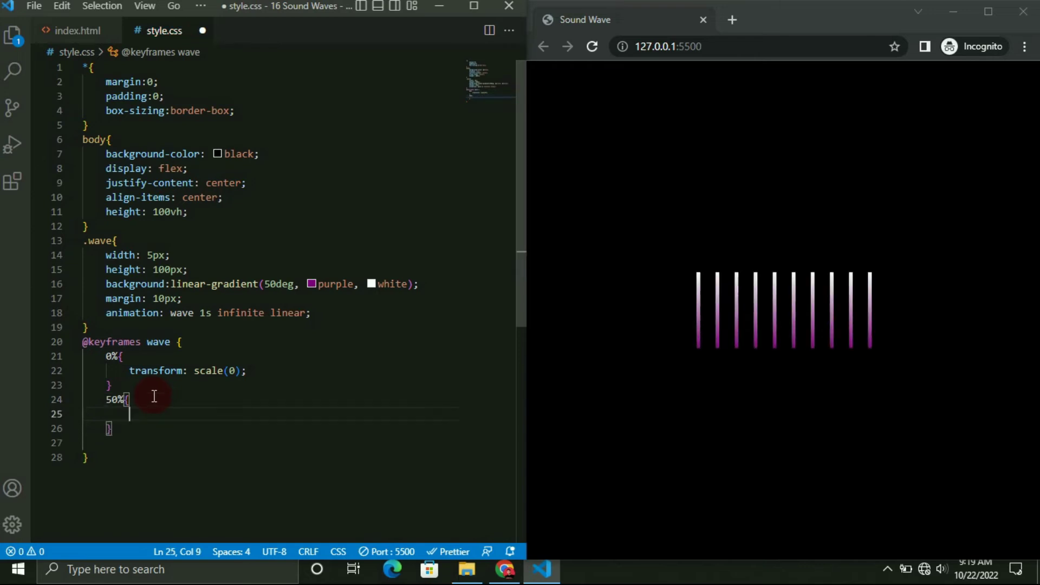
text(transf)
key(Return)
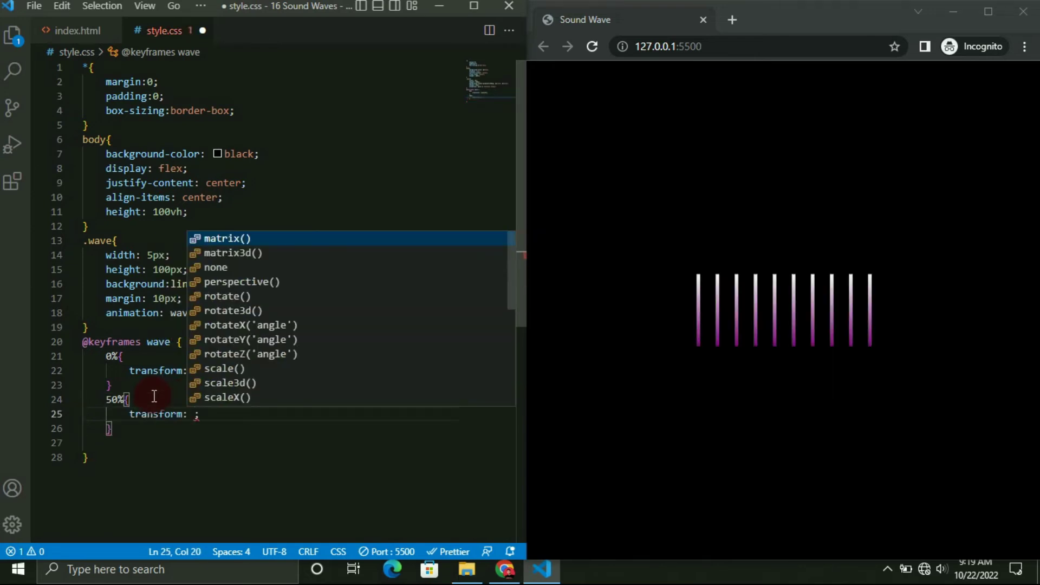
text(scale)
key(Return)
text(1)
key(ctrl+s)
key(Down)
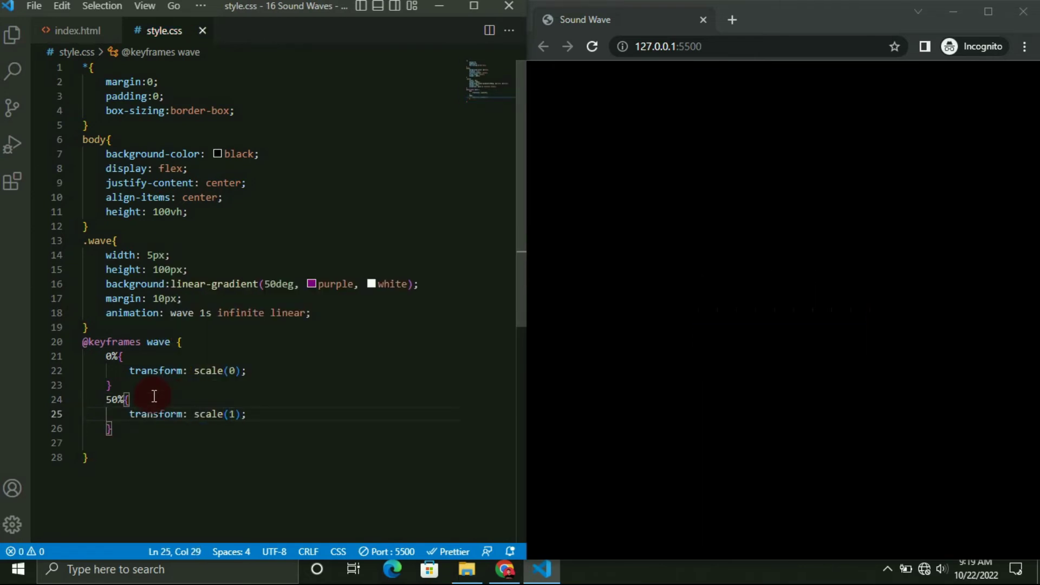
key(Return)
text(100%{)
key(Return)
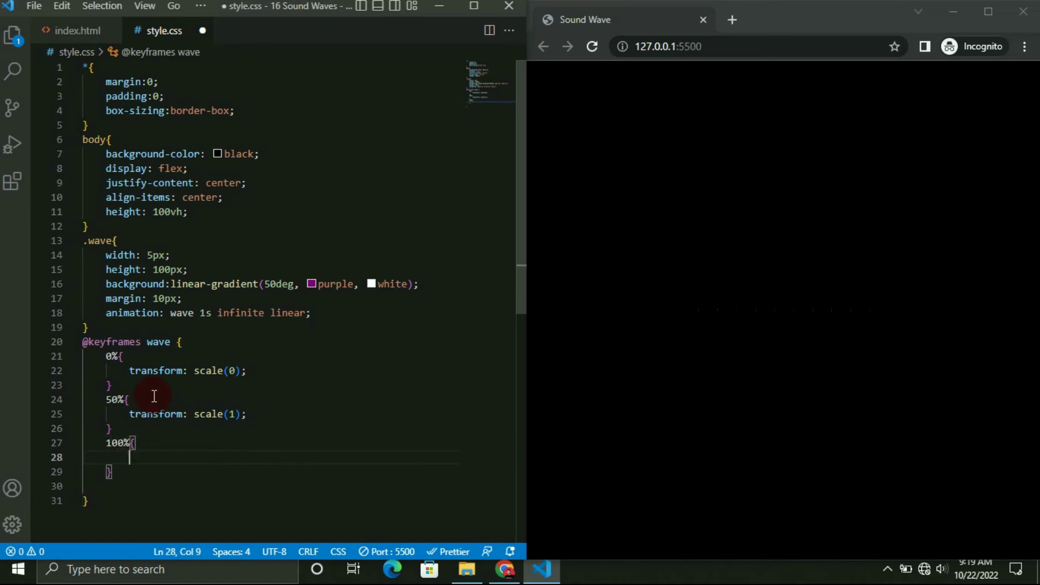
text(transf)
key(Return)
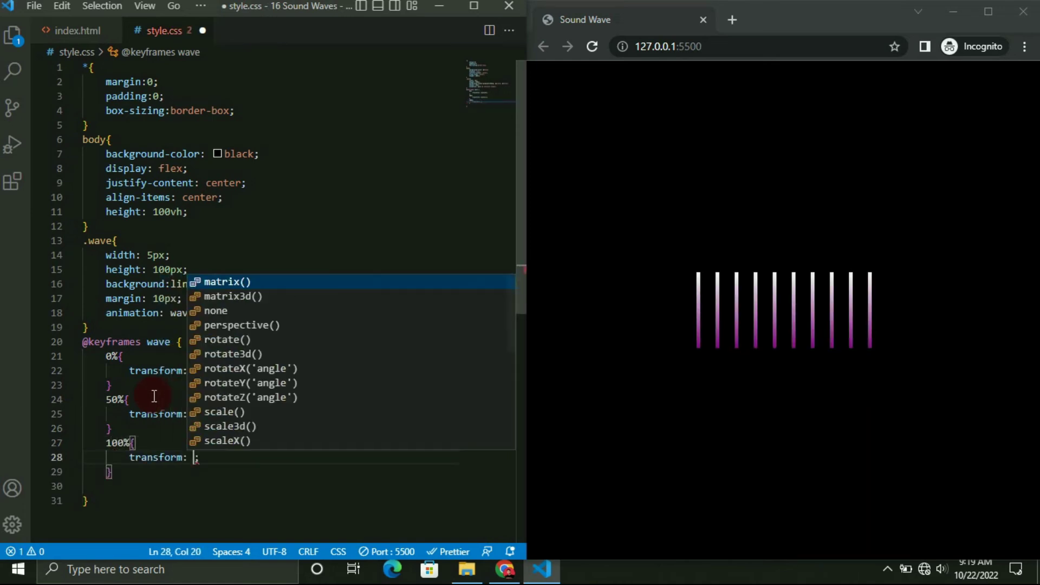
text(sc)
key(Return)
text(0)
key(ctrl+s)
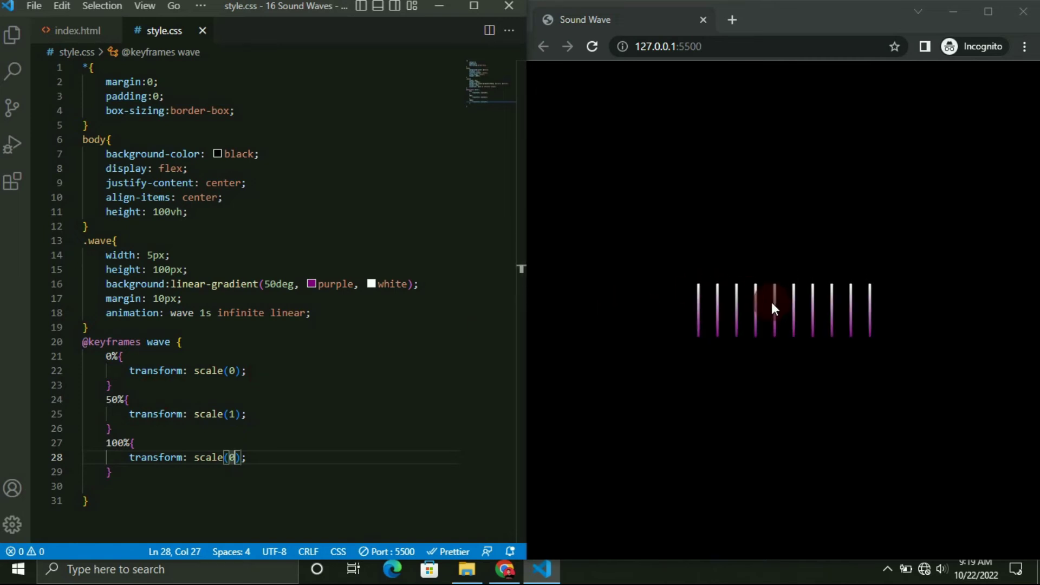
click(302, 361)
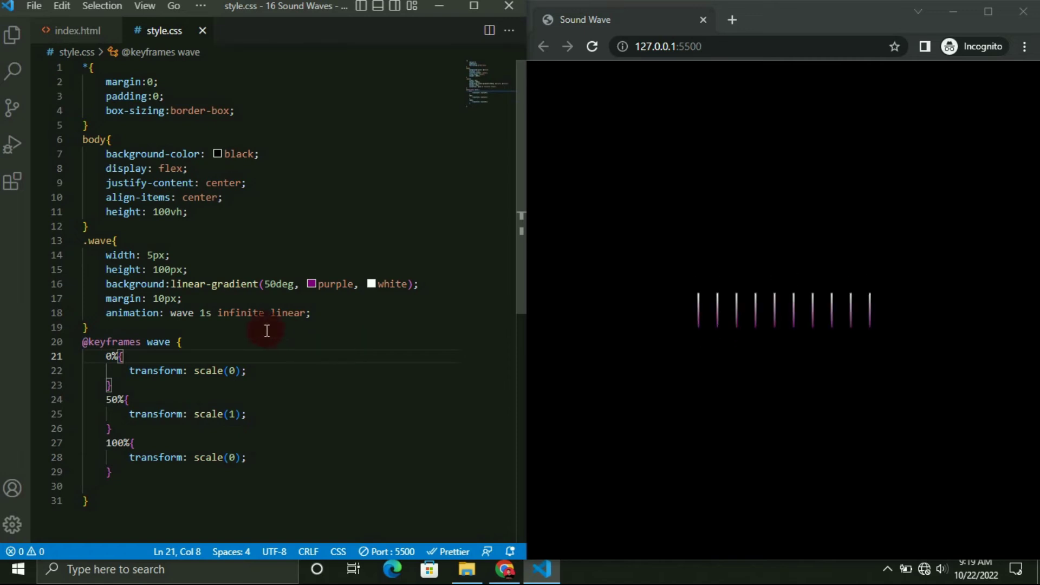
- Add a .wave:nth-child(2) rule with animation-delay 0.1s and save
click(104, 327)
key(Return)
text(.wave:nth-child()
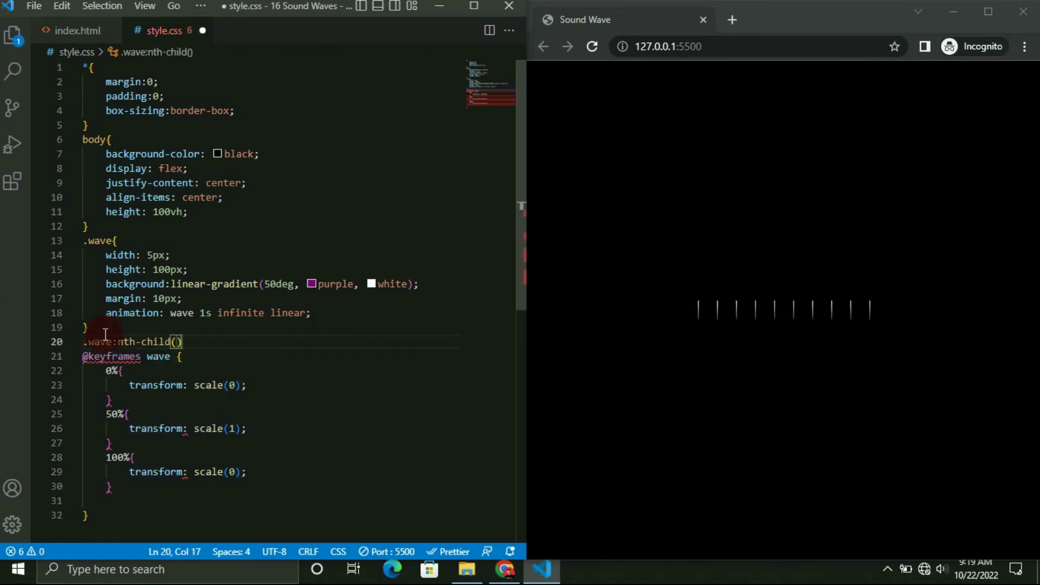
text(2)
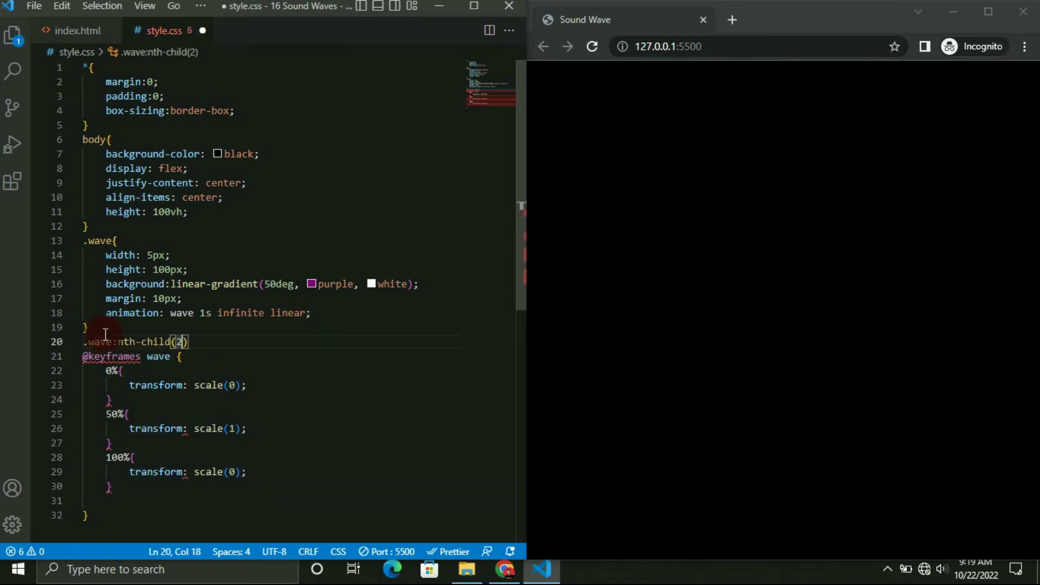
key(Right)
text({)
key(Return)
text(anim)
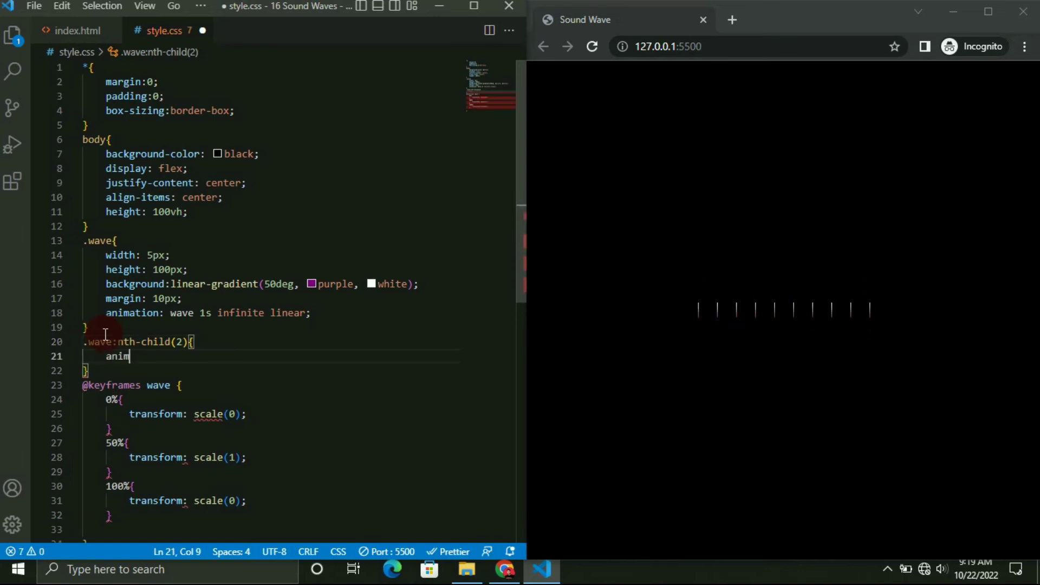
text(ation-)
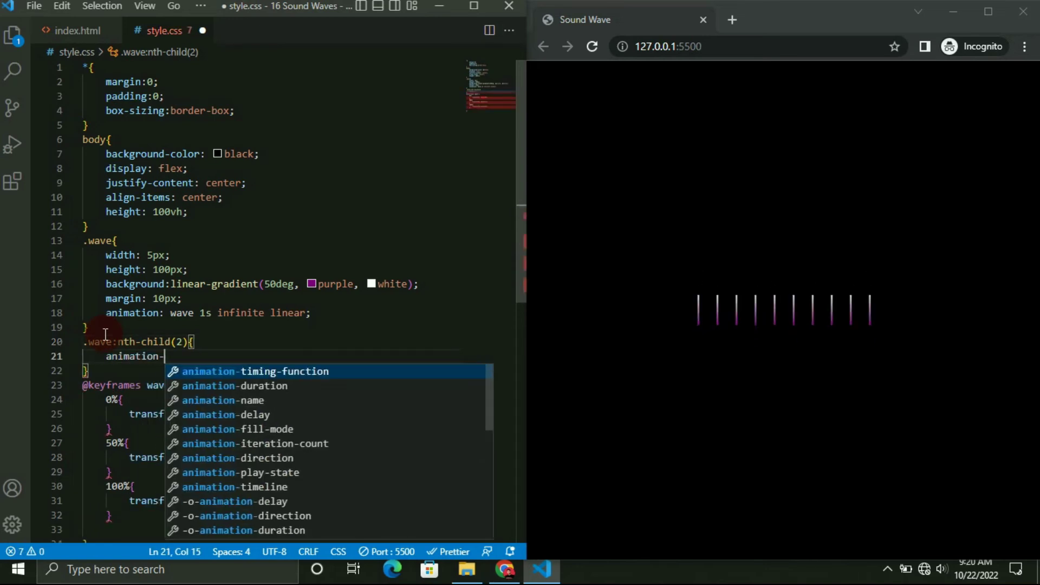
text(delay: 0.1s;)
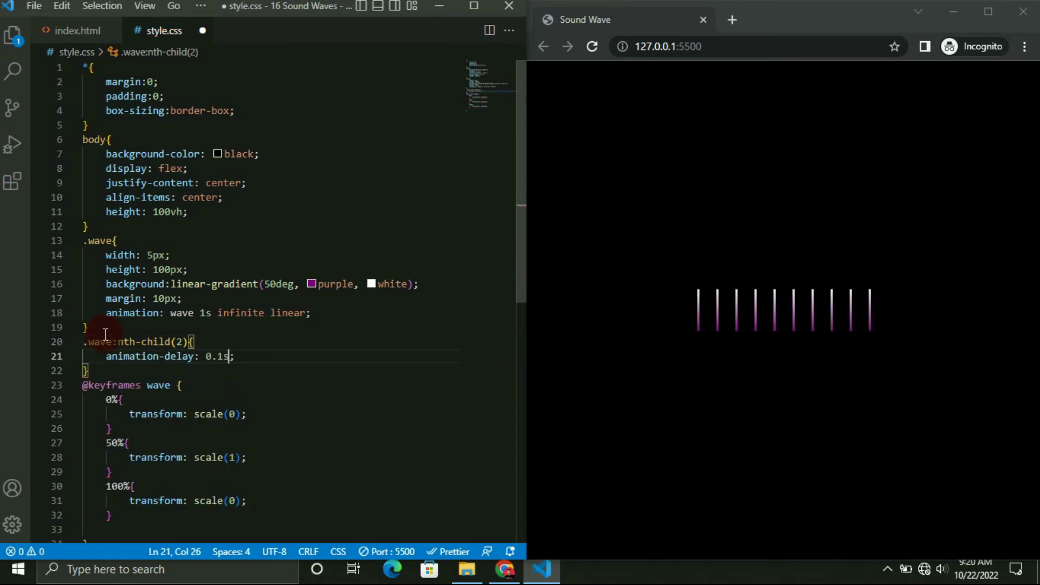
key(ctrl+s)
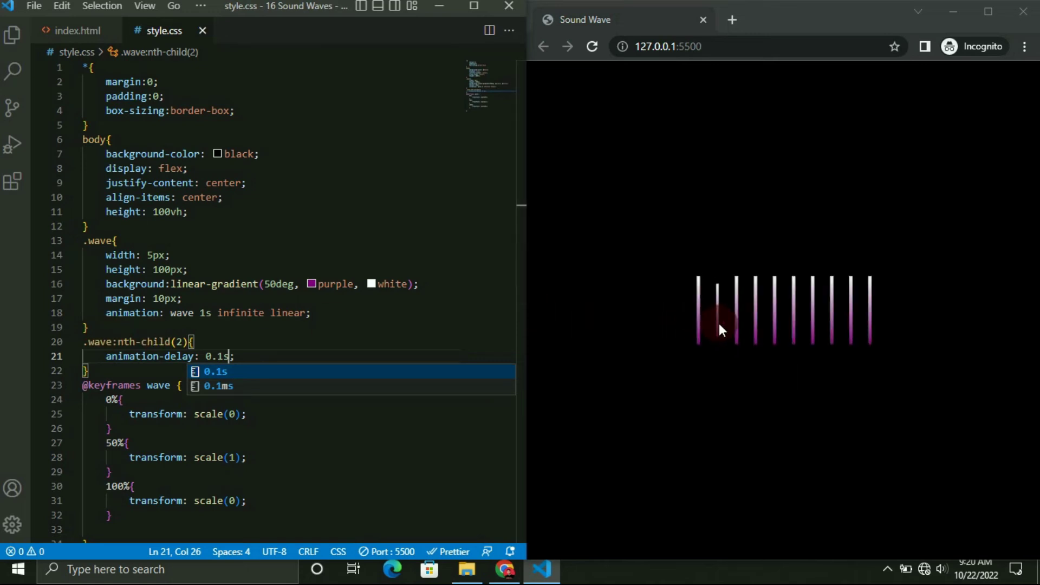
- Add a .wave:nth-child(3) rule with animation-delay 0.2s, save, and begin the nth-child(4) rule
click(107, 370)
key(Return)
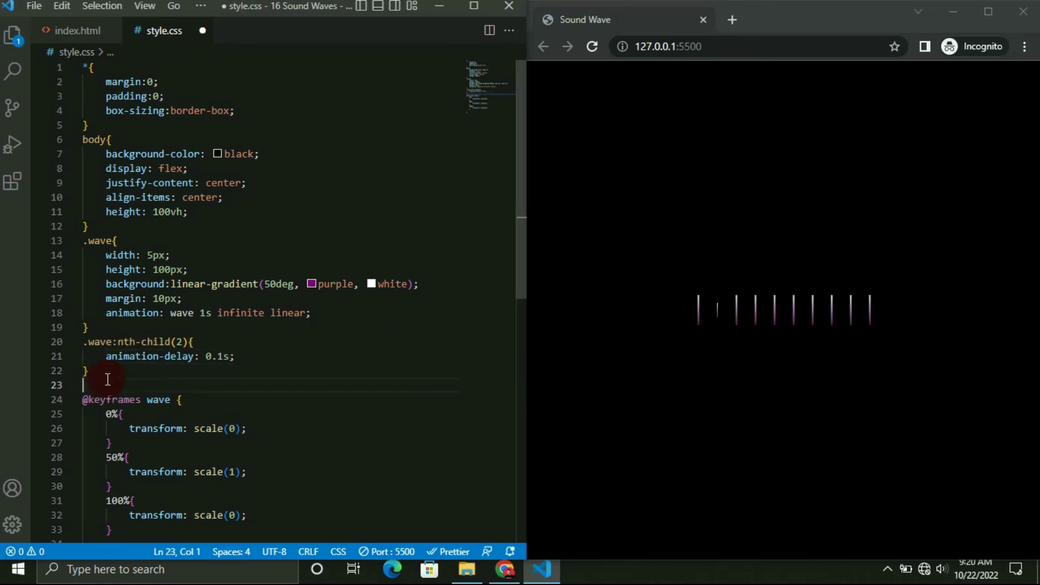
text(.wave:nth-)
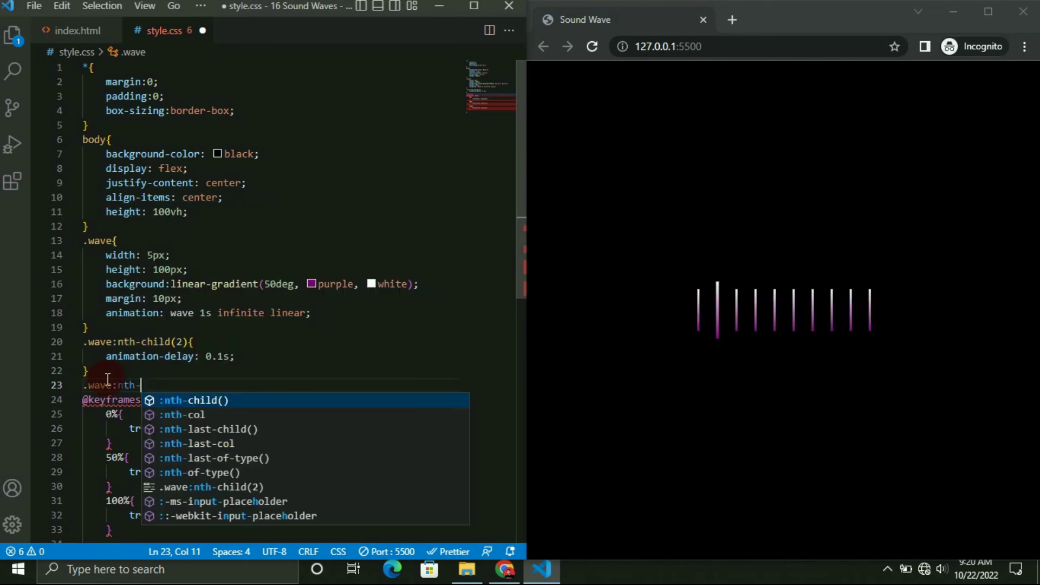
text(child(3){)
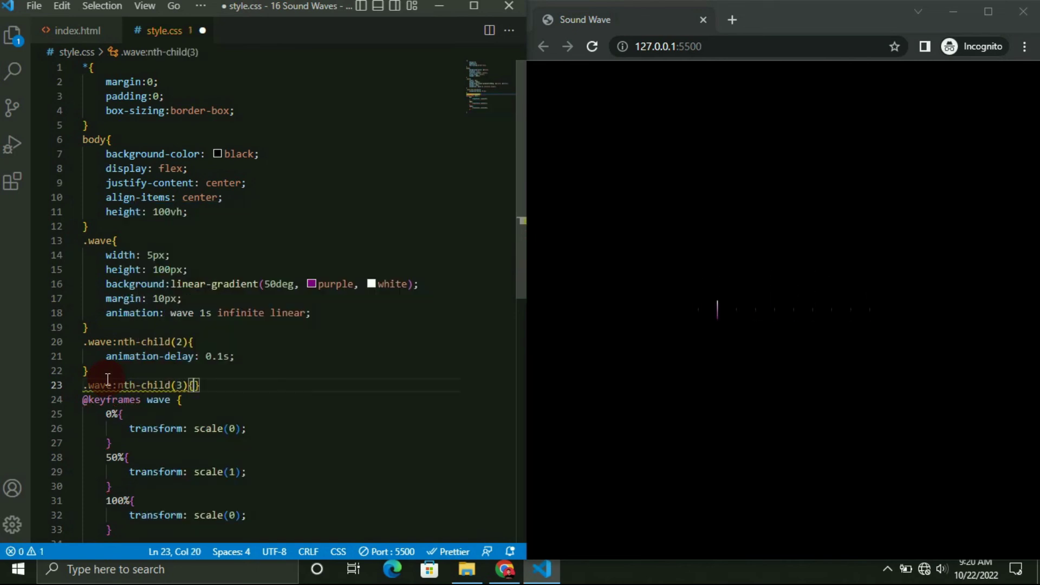
key(Return)
text(animation-delya)
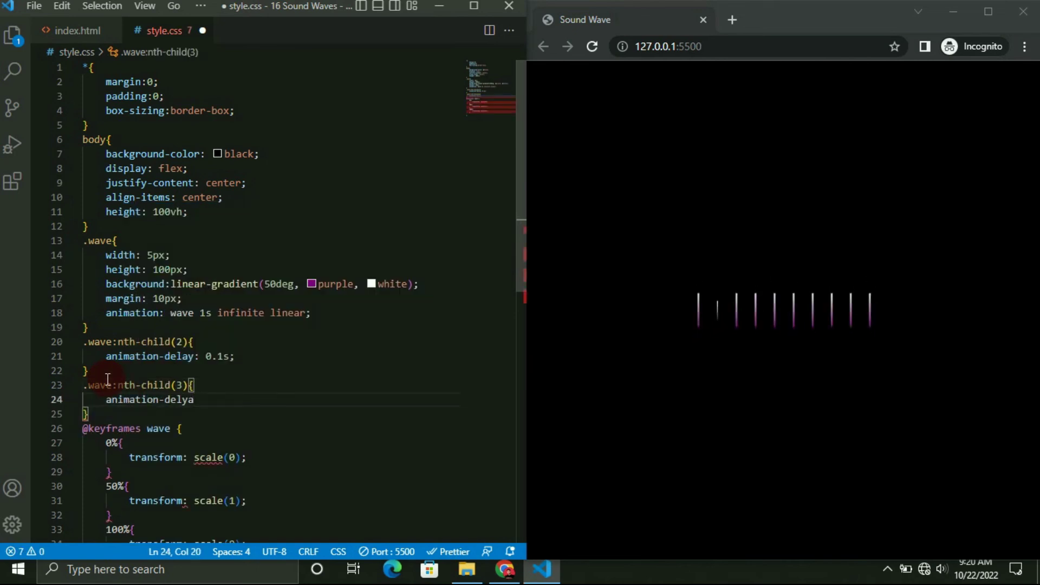
key(BackSpace)
key(BackSpace)
text(ay: 0.2s;)
key(ctrl+s)
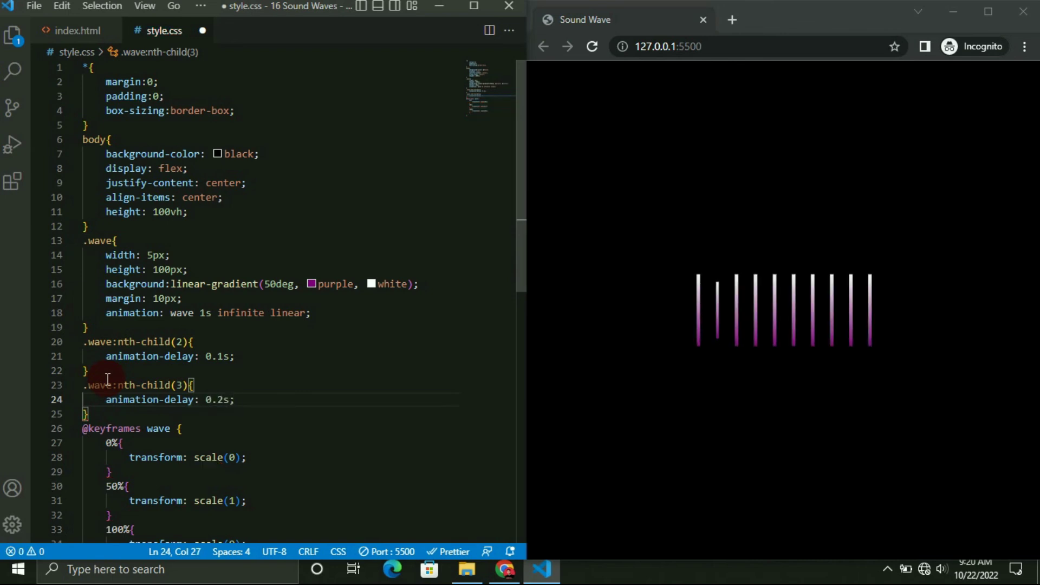
key(ctrl+s)
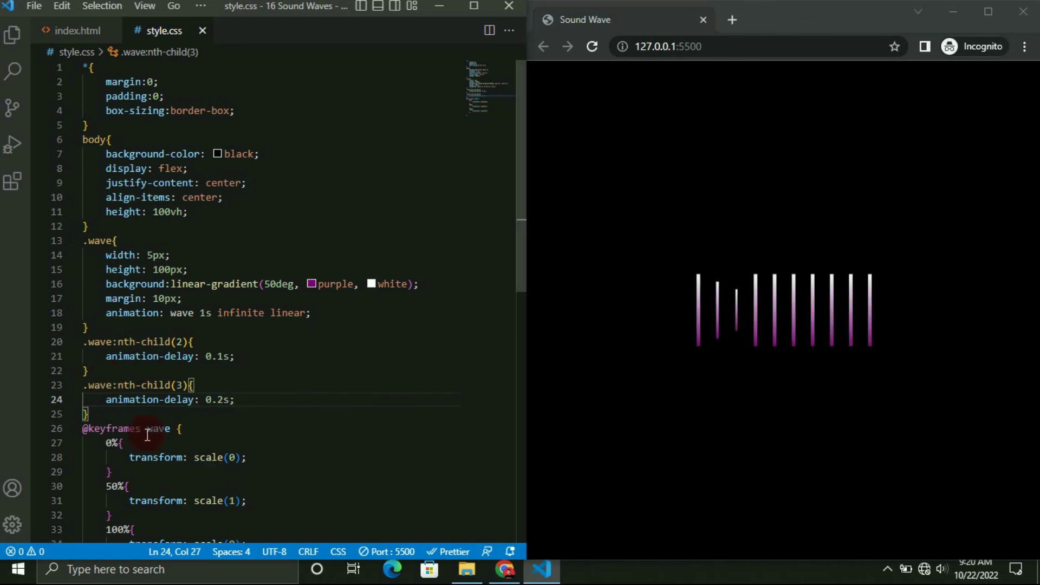
click(148, 415)
key(Return)
text(.wave:nth-child(4){)
key(Return)
text(animation-delay: 0.3s;.wave:nth)
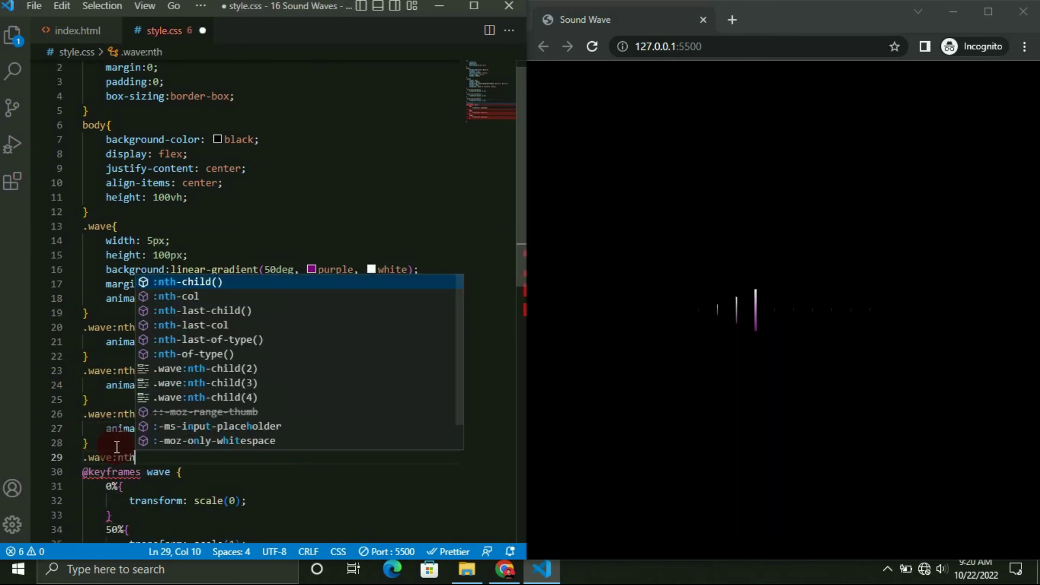